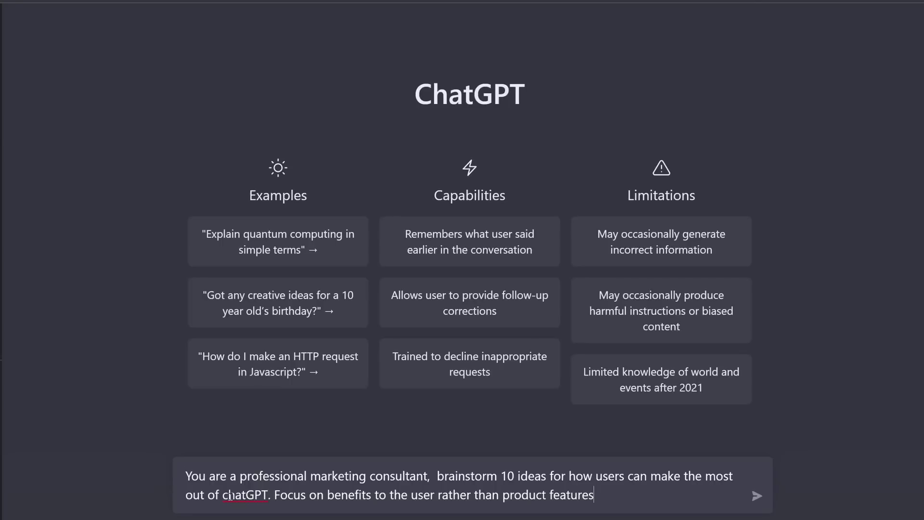
- Send the marketing-consultant brainstorm prompt, then a follow-up asking for the ideas as emoji bullet points
key("Return")
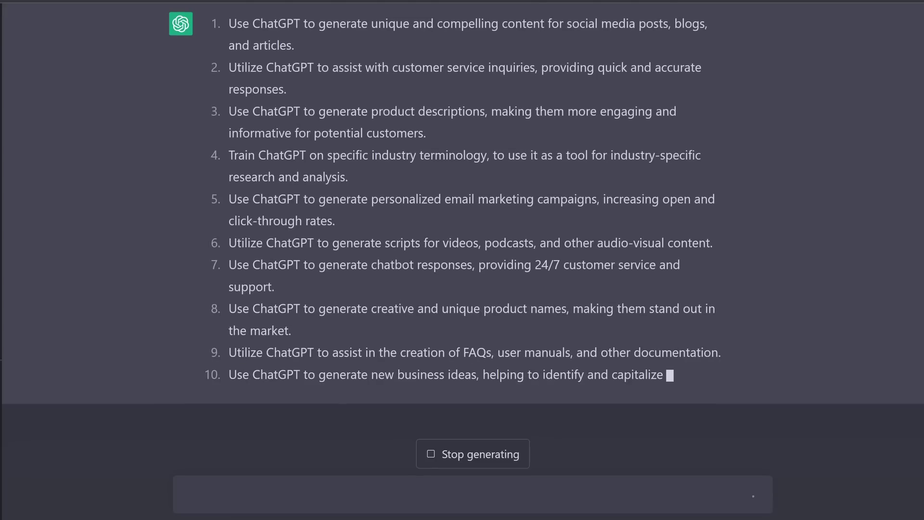
type("Can you add relevant emojis as bullet points to this list")
key("Return")
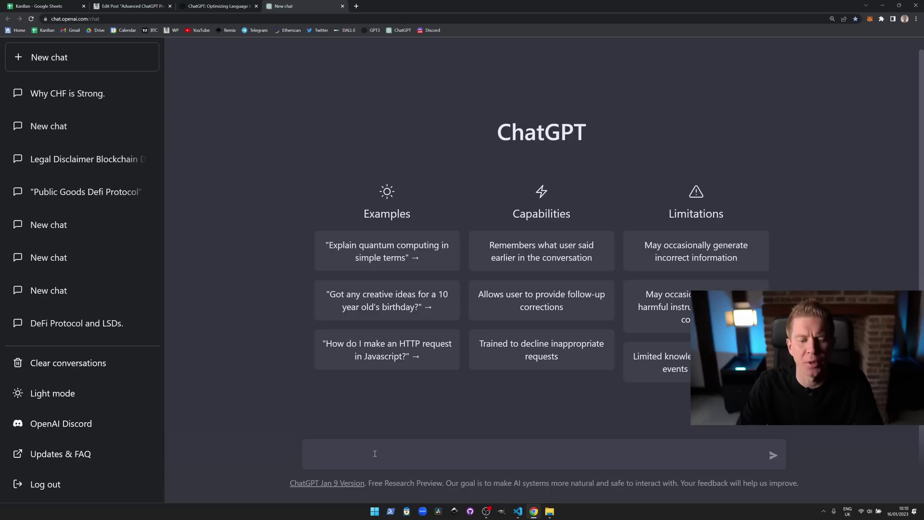
- Ask ChatGPT to 'Write a sales letter for a SAAS Product That Edits Video Using AI'
type("Write a sales letter for a SAAS Product That Edits Video Using AI")
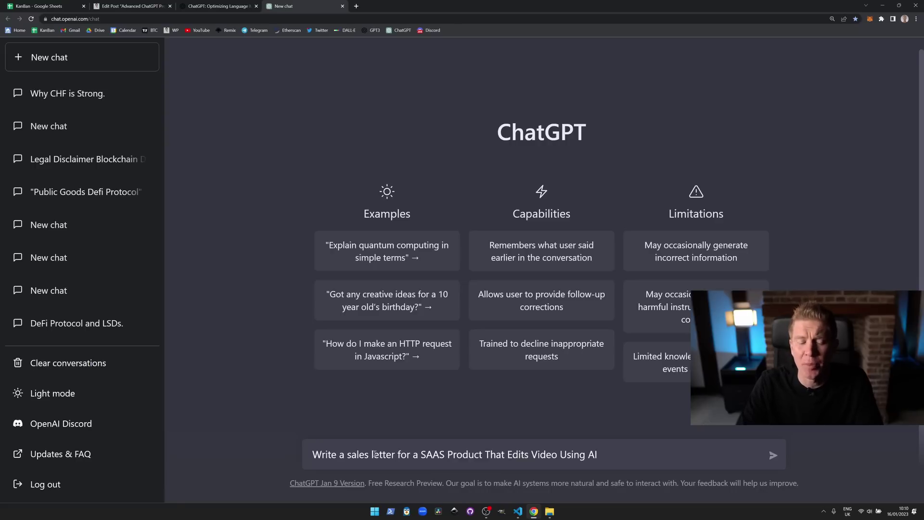
key("Return")
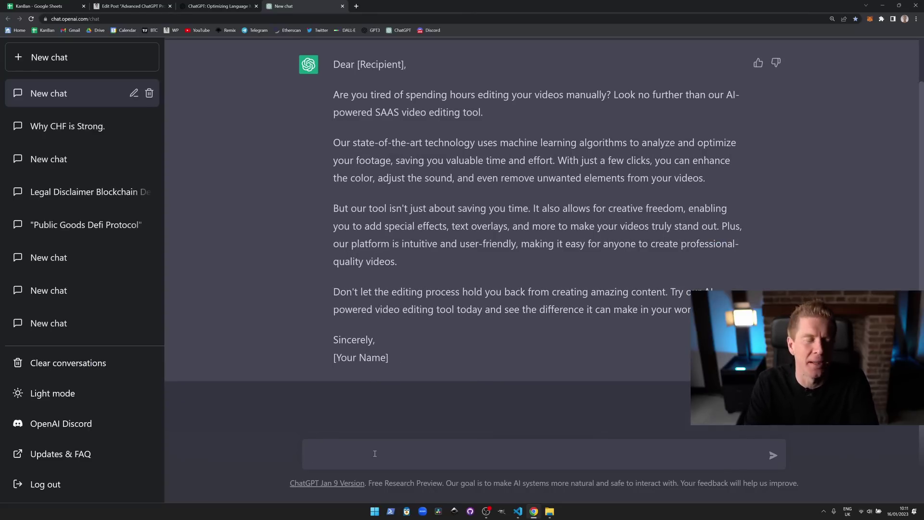
left_click(403, 456)
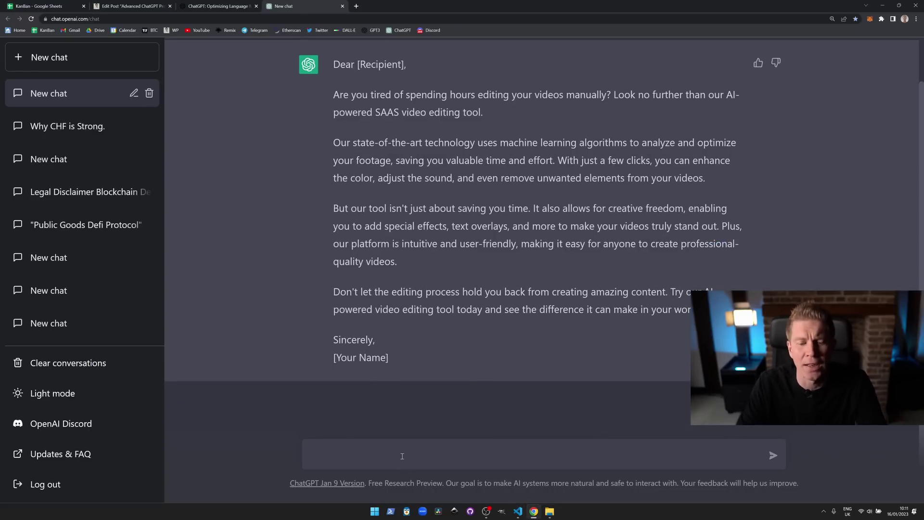
- Send a prompt combining the topic, copywriter persona, five writing-strategy bullets and a newsletter sign-up goal
type("Topic: SAAS Product That Edits Video Using AI  You are a professional copywriter, create a one page sales letter about the topic above using these strategies:")
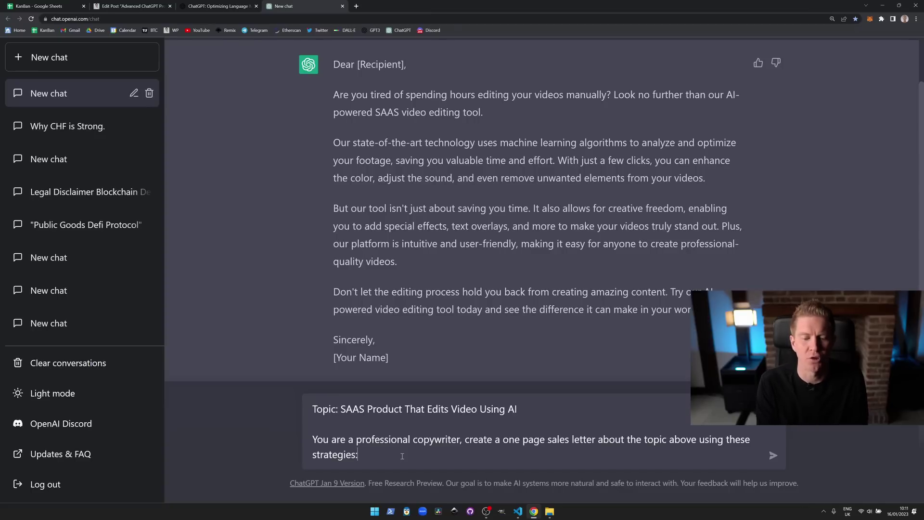
key("shift+Return")
key("shift+Return")
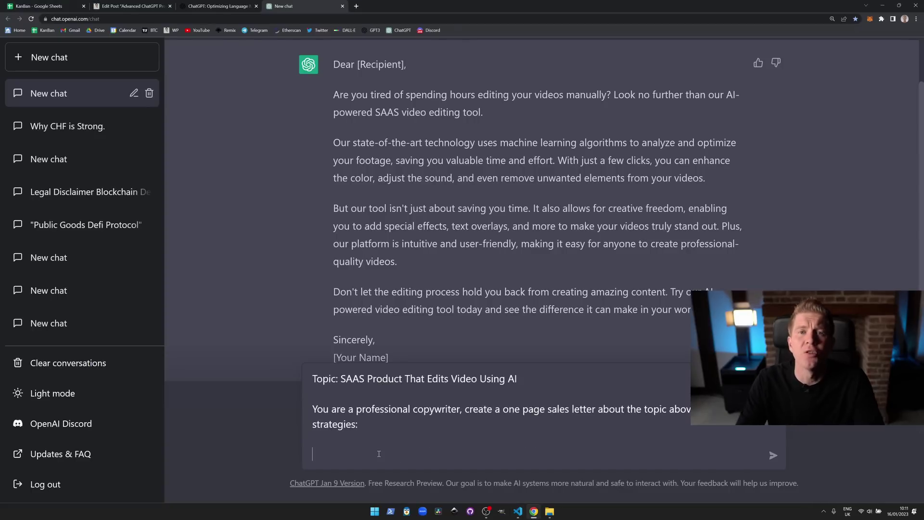
type("- Use strong persuasive language - Use short sentences and simple terms, make it easy to read - Ask questions to transition between paragraphs - Back up main points with figures, evidence and examples - Speak directly to the reader, make it personal")
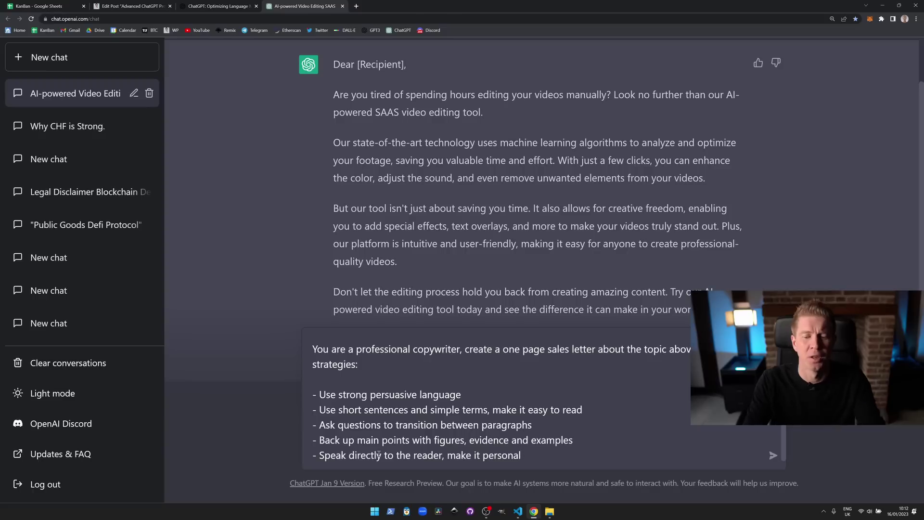
key("shift+Return")
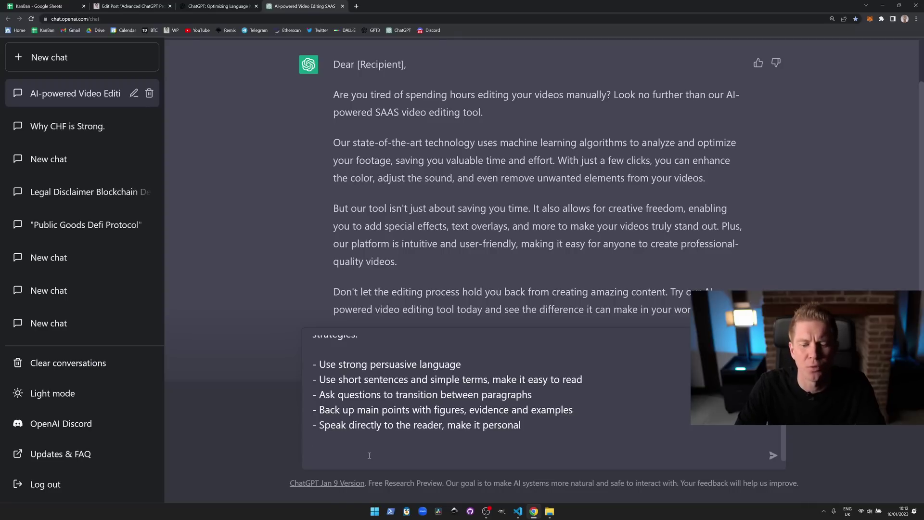
type("The goal and call to action for this content is to: Sign up for the newsletter")
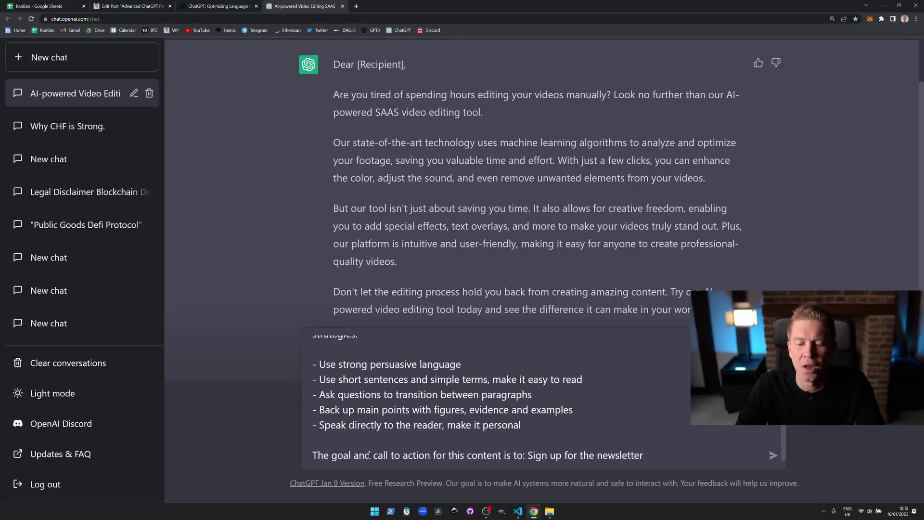
key("Return")
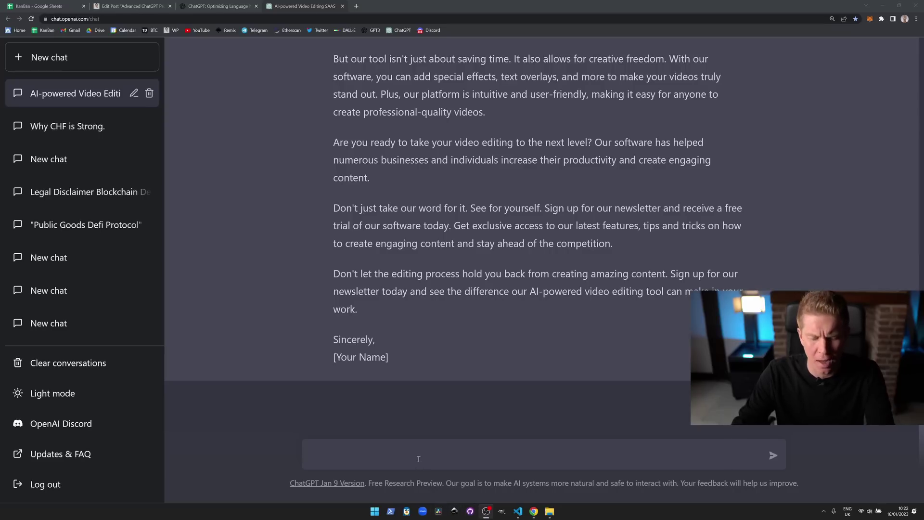
- Once the newsletter sales letter finishes, place the cursor in the empty chat input
left_click(555, 466)
- Ask ChatGPT to rewrite the letter in a more informal tone with some humour
type("Can you rewrite this in a more informal tone and add some humour")
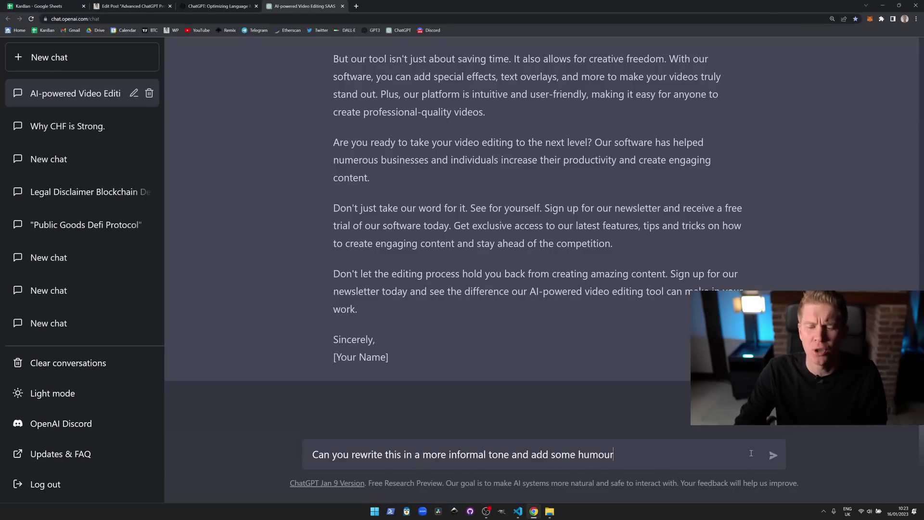
key("Return")
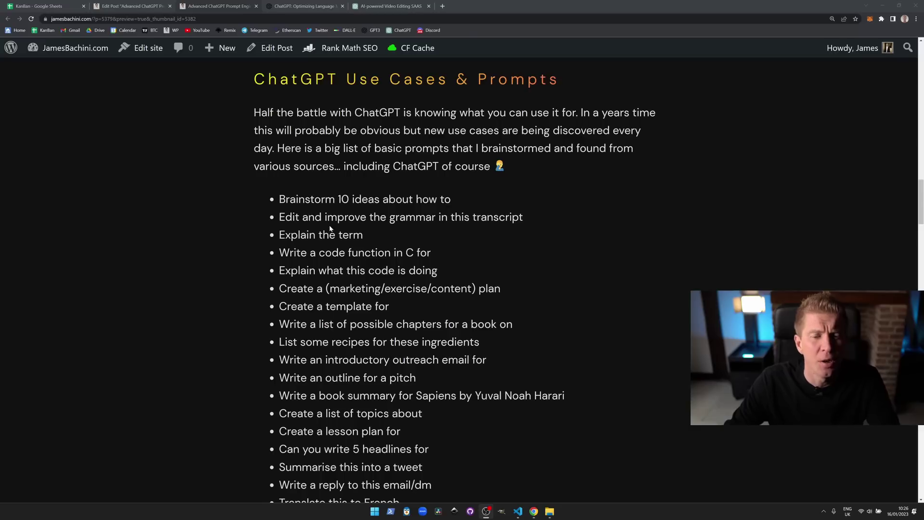
- Highlight the 'Brainstorm 10 ideas about how to' prompt at the top of the blog's list
left_click_drag(281, 198, 472, 192)
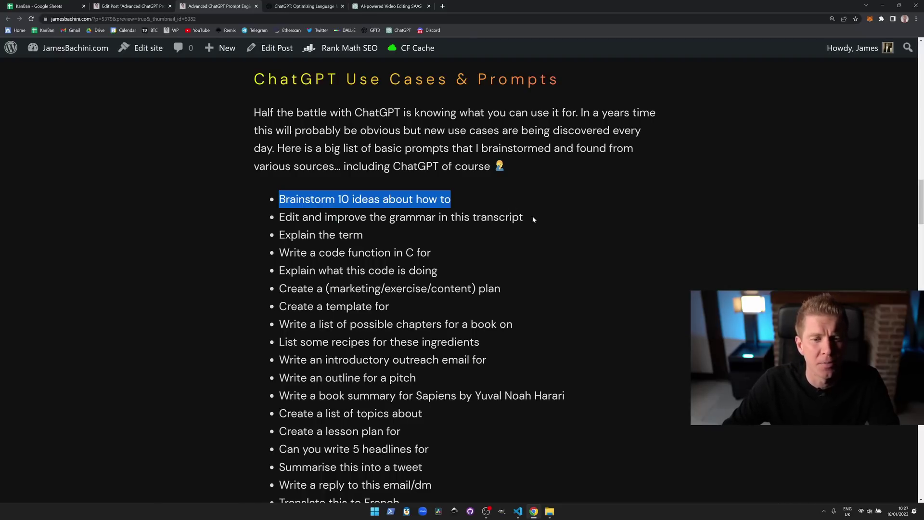
- Highlight the 'Explain the term', 'Write a code function in C for' and 'Create a template for' prompts
triple_click(298, 237)
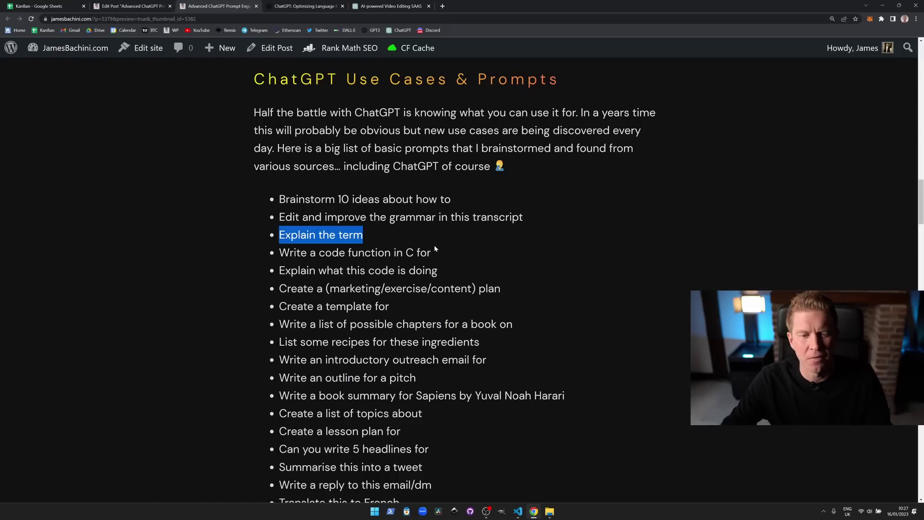
left_click_drag(291, 253, 435, 247)
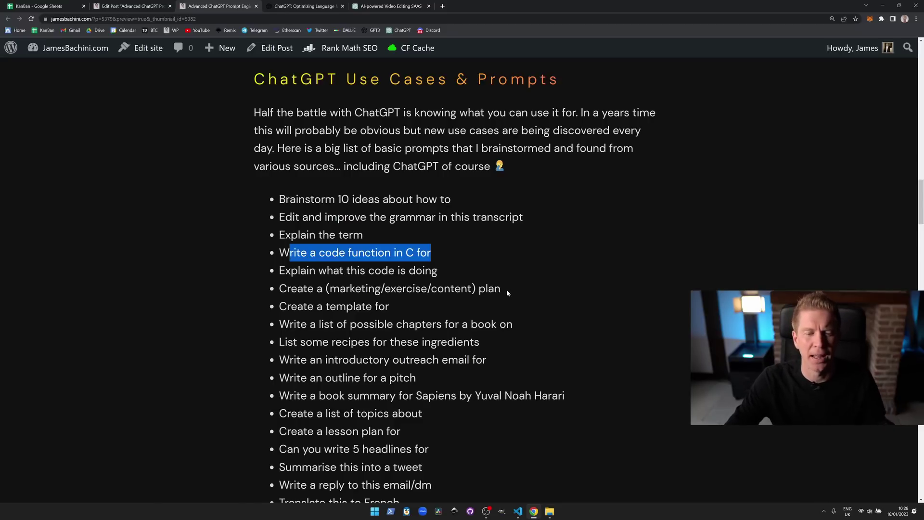
left_click_drag(279, 306, 390, 303)
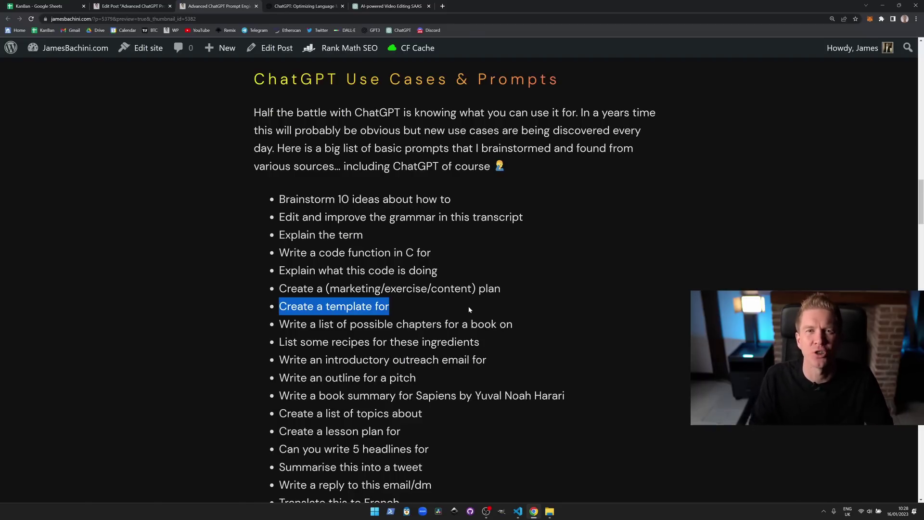
scroll(469, 306, "down", 3)
left_click(280, 141)
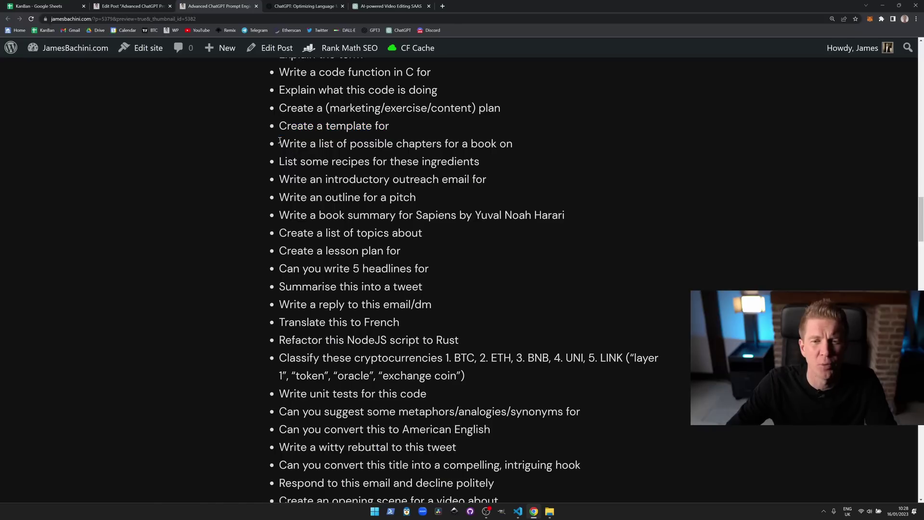
- Highlight the book-chapters, introductory outreach email, pitch outline and Sapiens book summary prompts
left_click_drag(280, 141, 523, 148)
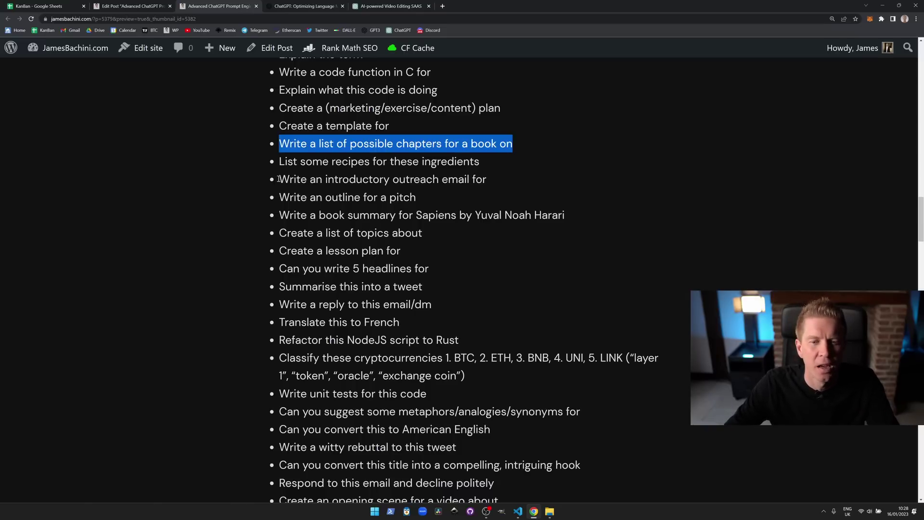
left_click_drag(282, 178, 486, 180)
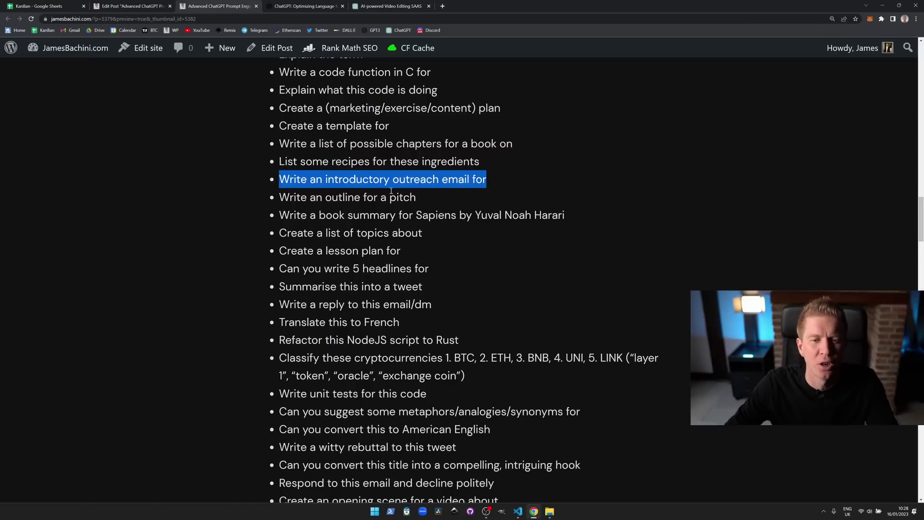
left_click_drag(281, 197, 430, 206)
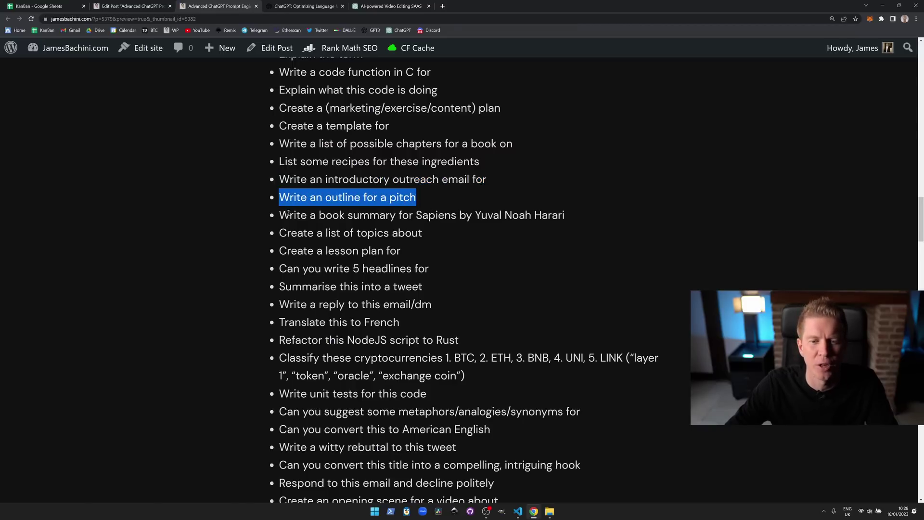
left_click_drag(289, 215, 496, 215)
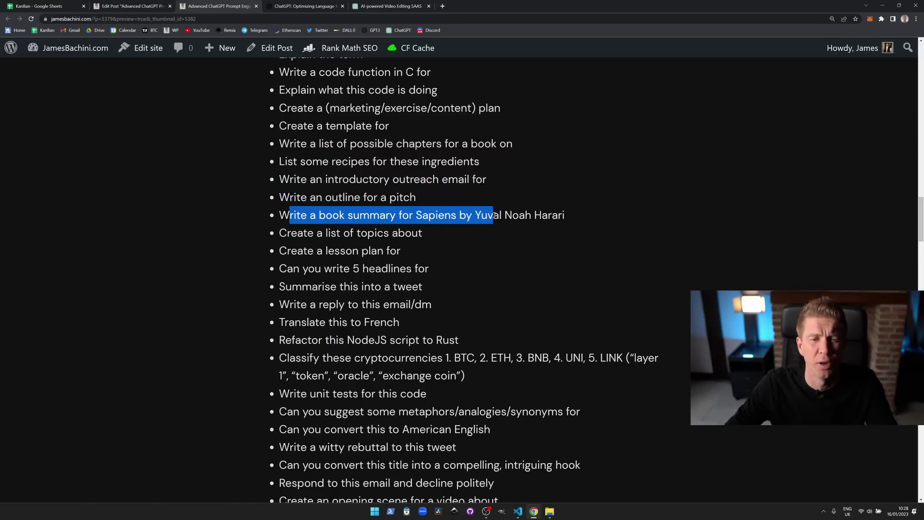
left_click(501, 216)
left_click_drag(278, 215, 567, 220)
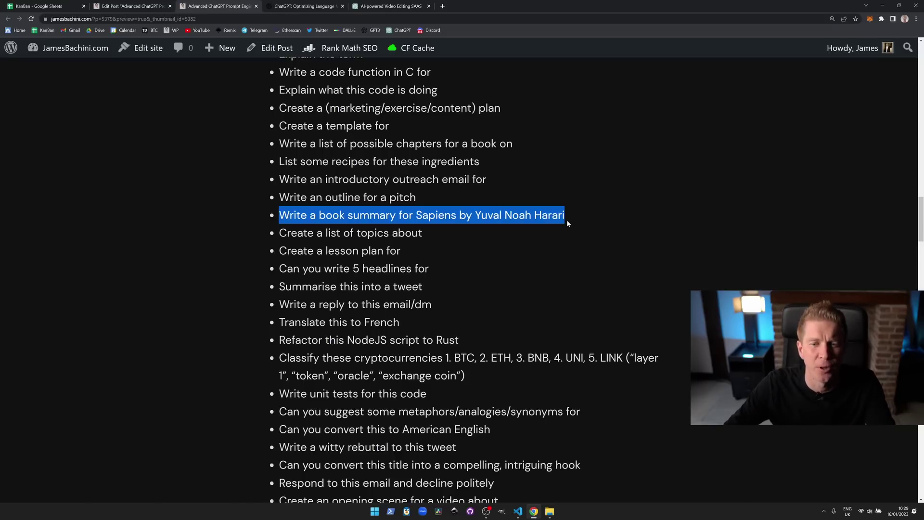
- Highlight the 'Create a list of topics about', 'Summarise this into a tweet' and 'Write a reply to this email/dm' prompts
left_click_drag(280, 233, 486, 242)
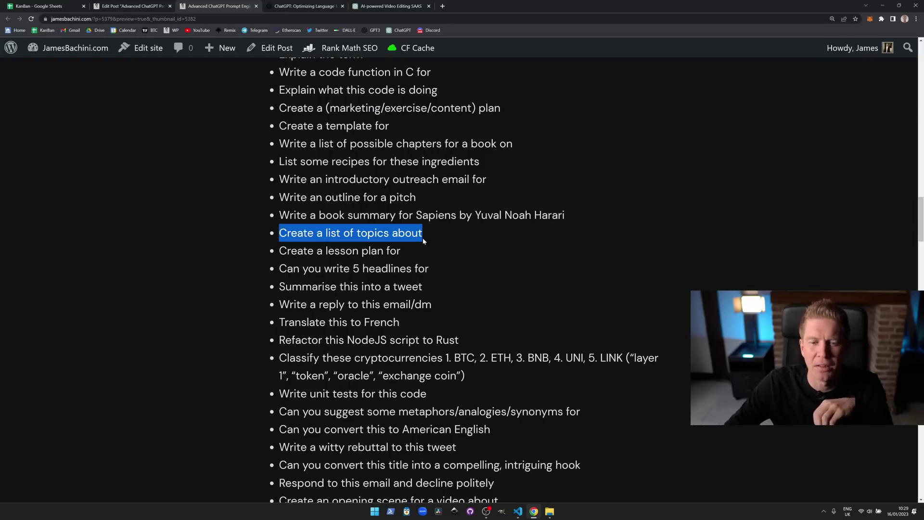
left_click(435, 233)
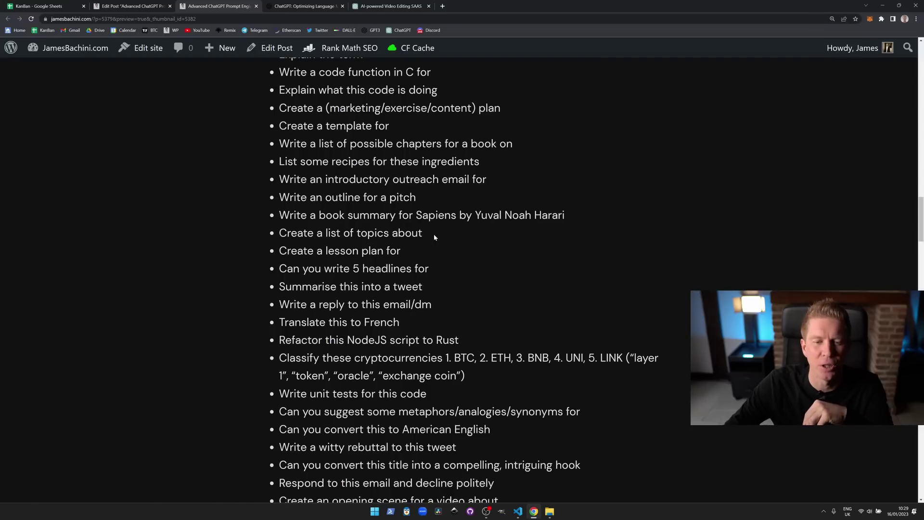
left_click_drag(286, 286, 436, 292)
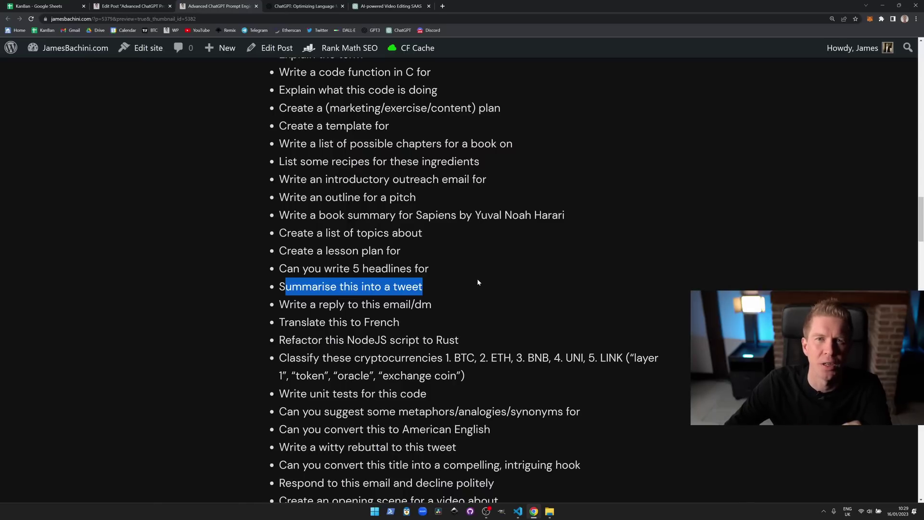
scroll(440, 295, "down", 2)
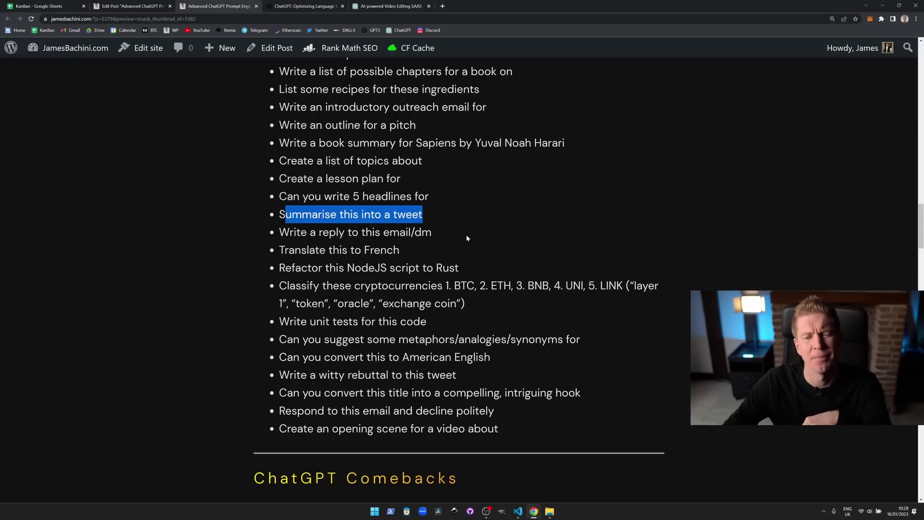
left_click_drag(435, 233, 279, 233)
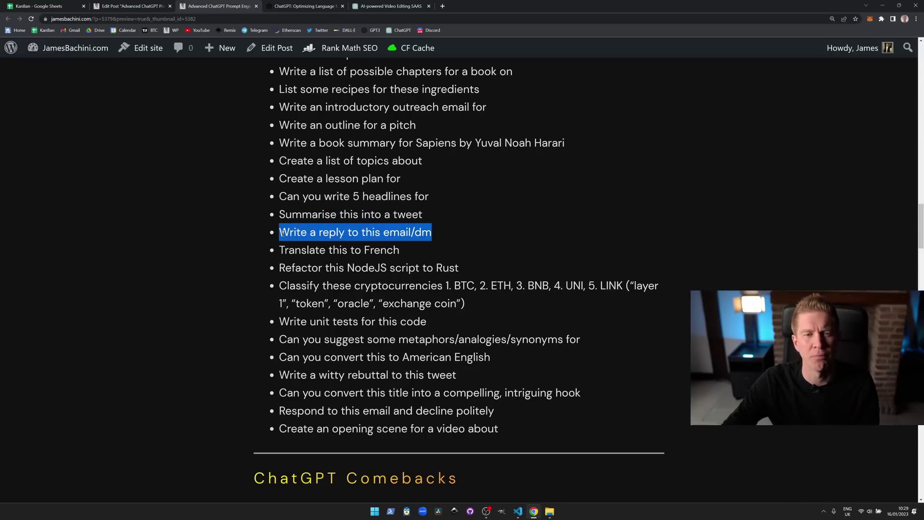
- Highlight the French translation and NodeJS-to-Rust prompts, then copy the Classify cryptocurrencies prompt
mouse_move(406, 58)
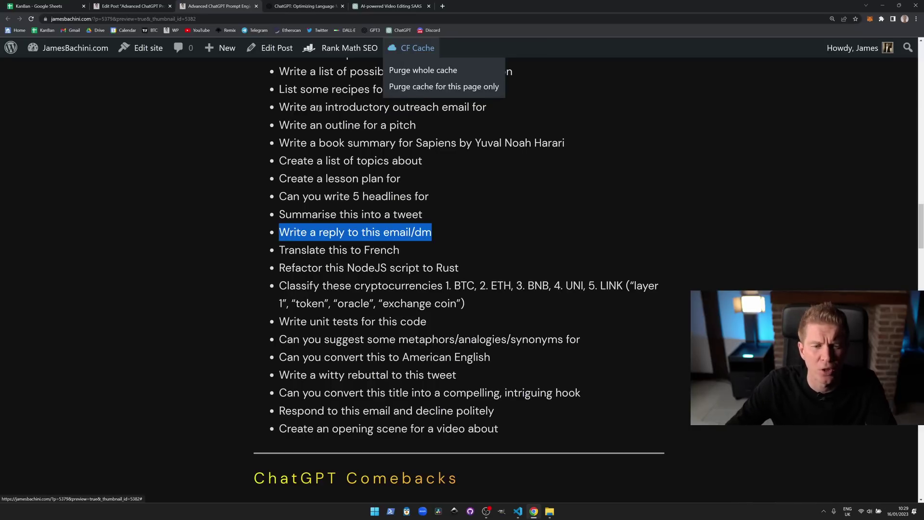
left_click_drag(285, 251, 413, 256)
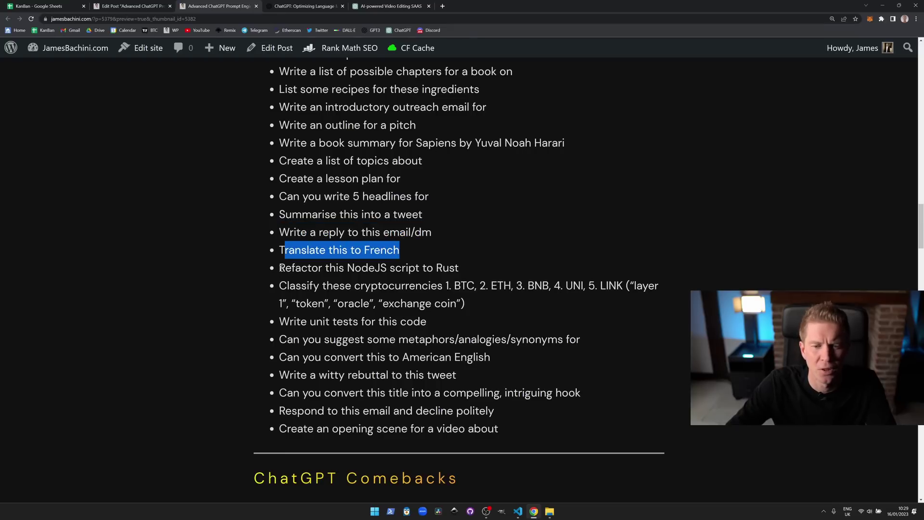
left_click_drag(280, 268, 451, 269)
left_click(318, 260)
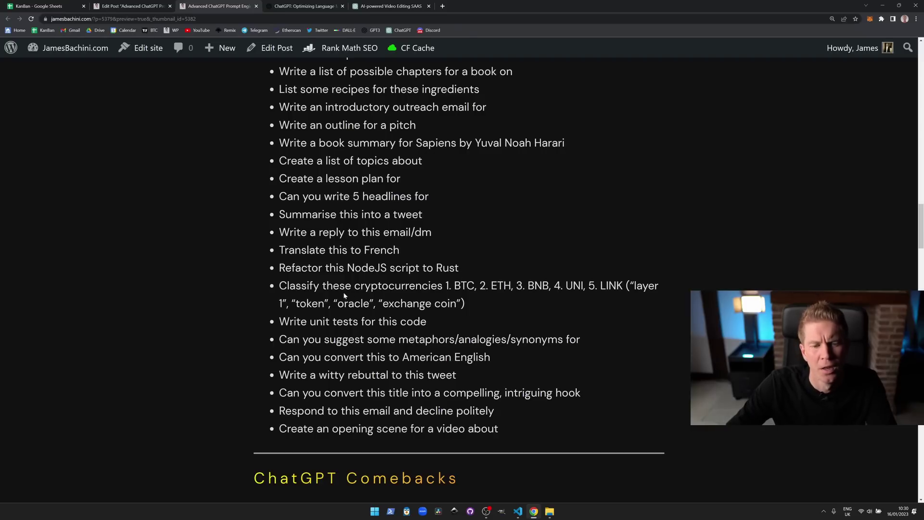
left_click_drag(280, 286, 468, 302)
key("ctrl+c")
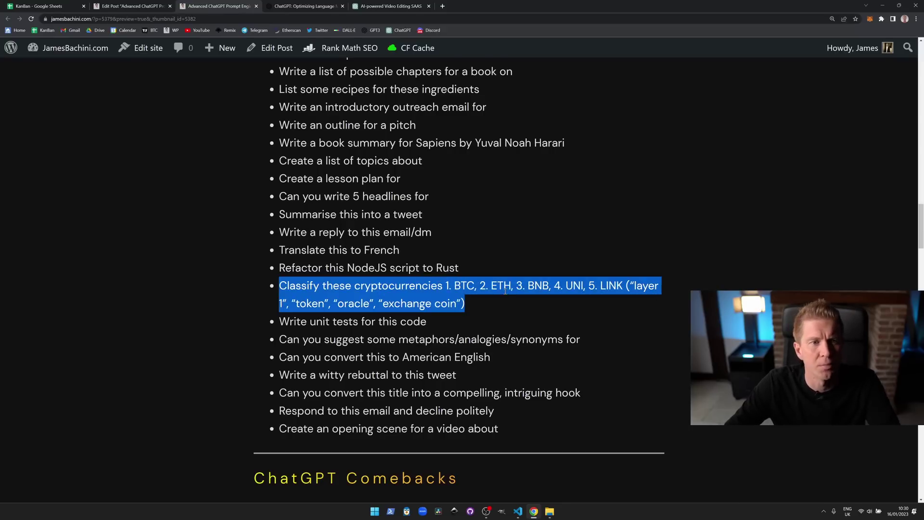
left_click(390, 6)
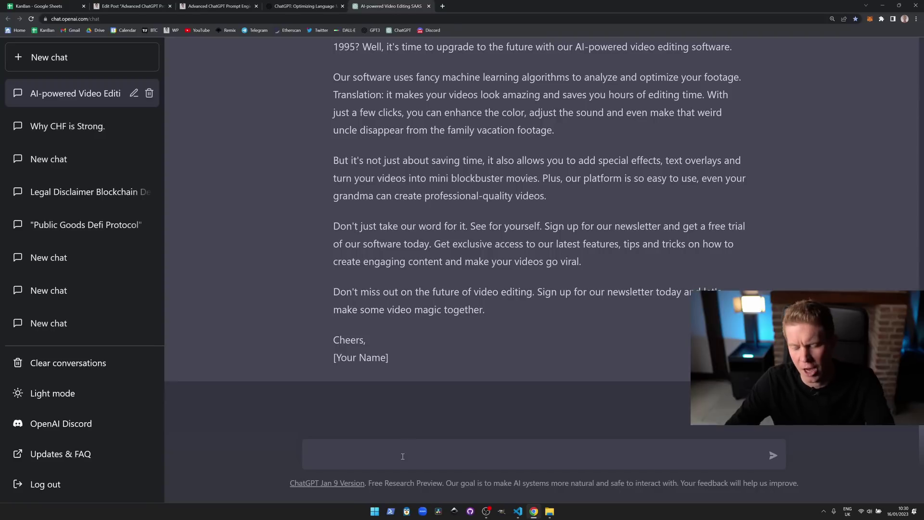
- Send the Classify cryptocurrencies prompt to ChatGPT, then highlight the blog's 'Write unit tests for this code' prompt
left_click(426, 450)
key("ctrl+v")
key("Return")
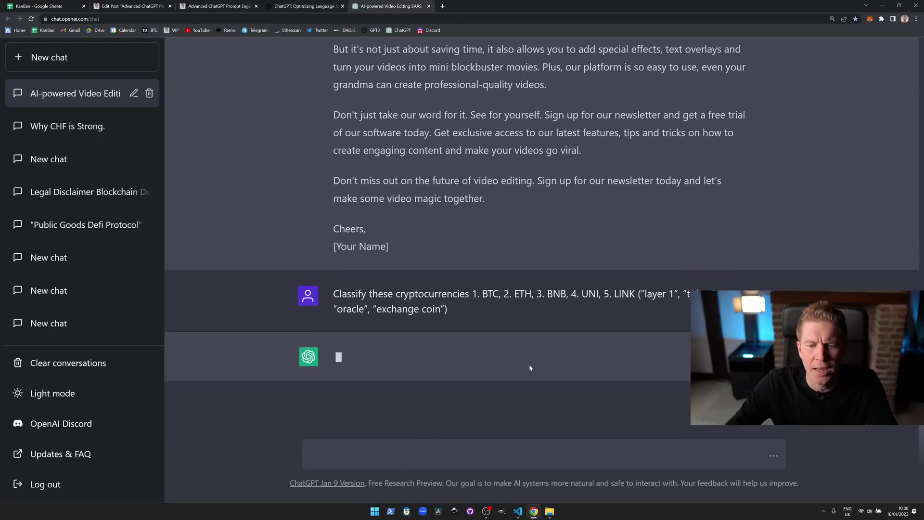
left_click_drag(636, 294, 464, 286)
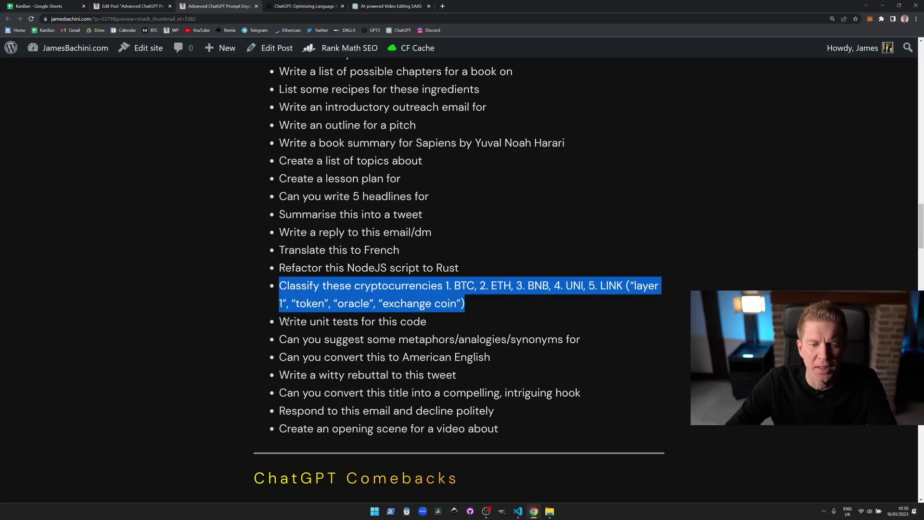
left_click_drag(289, 321, 450, 322)
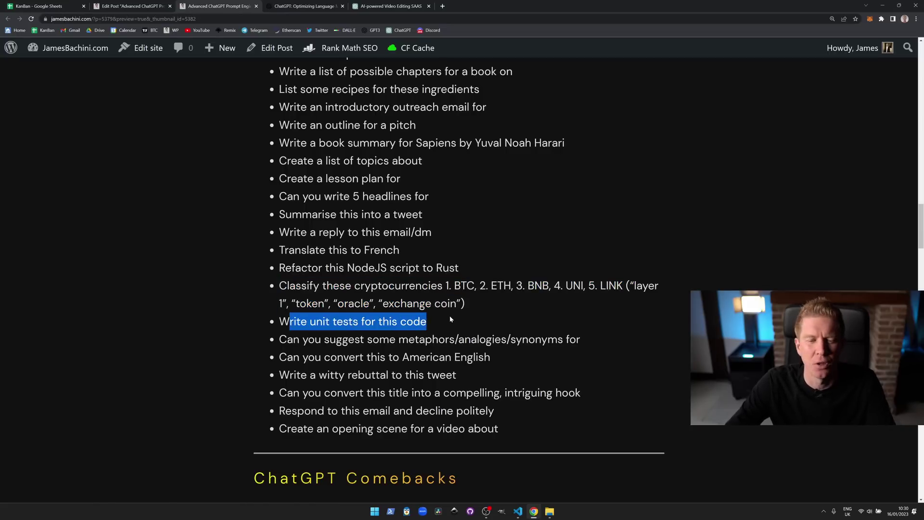
left_click_drag(443, 323, 281, 321)
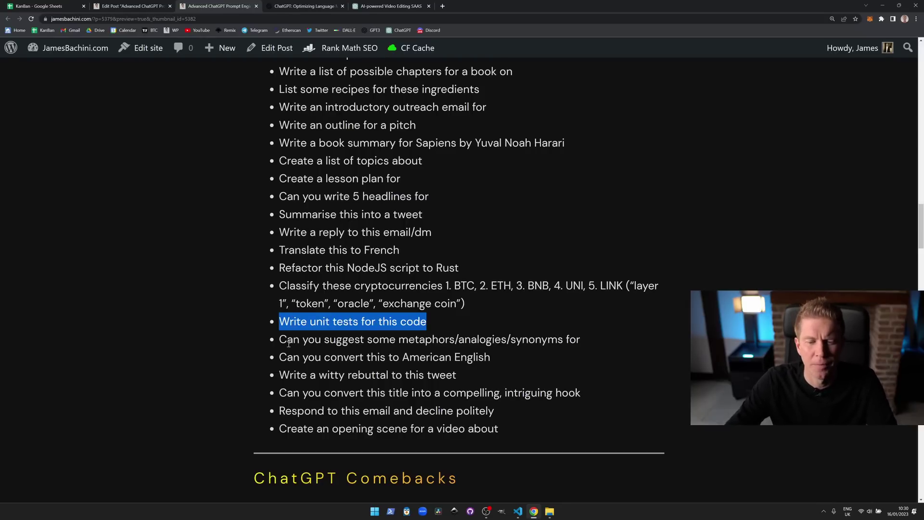
left_click_drag(289, 343, 487, 341)
left_click(487, 341)
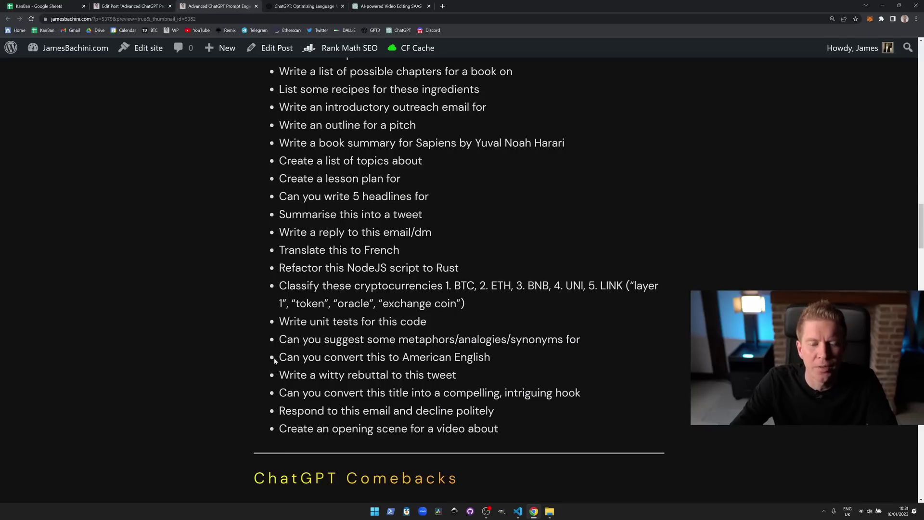
mouse_move(288, 358)
left_mouse_down()
mouse_move(490, 354)
mouse_move(288, 355)
left_mouse_up()
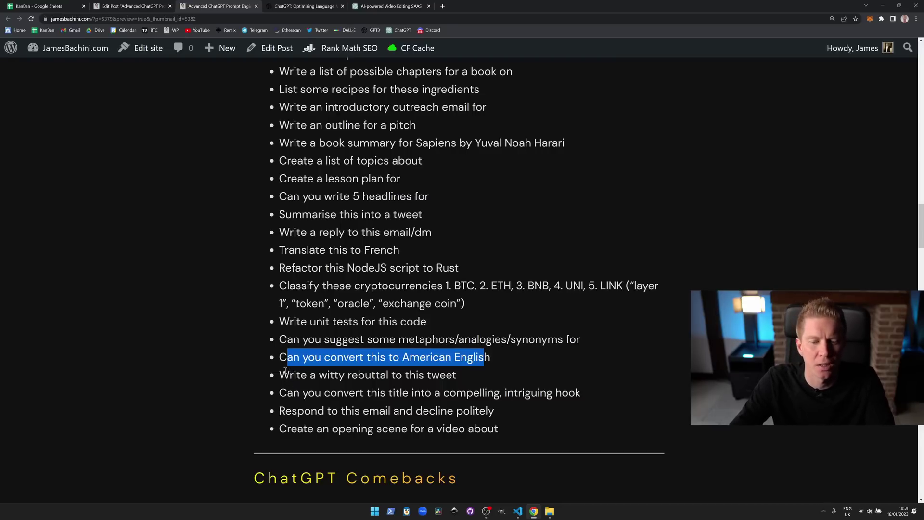
left_click(436, 385)
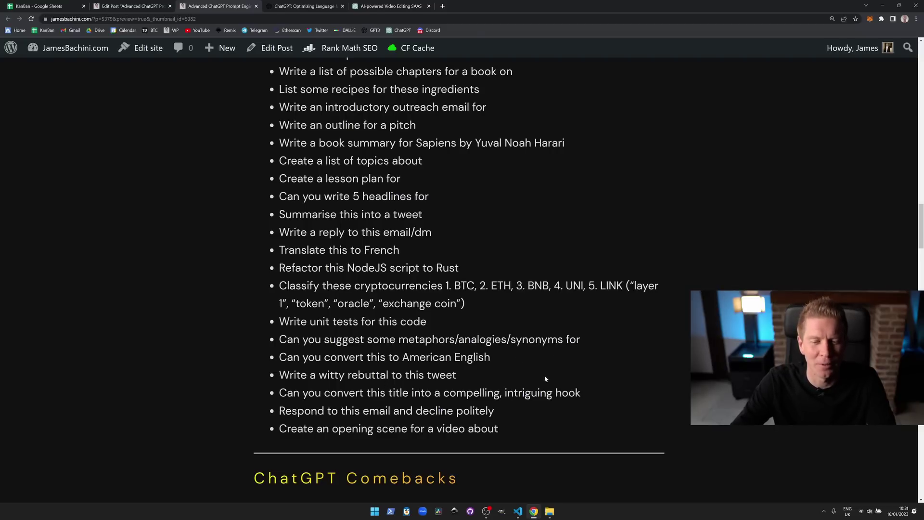
scroll(544, 375, "down", 1)
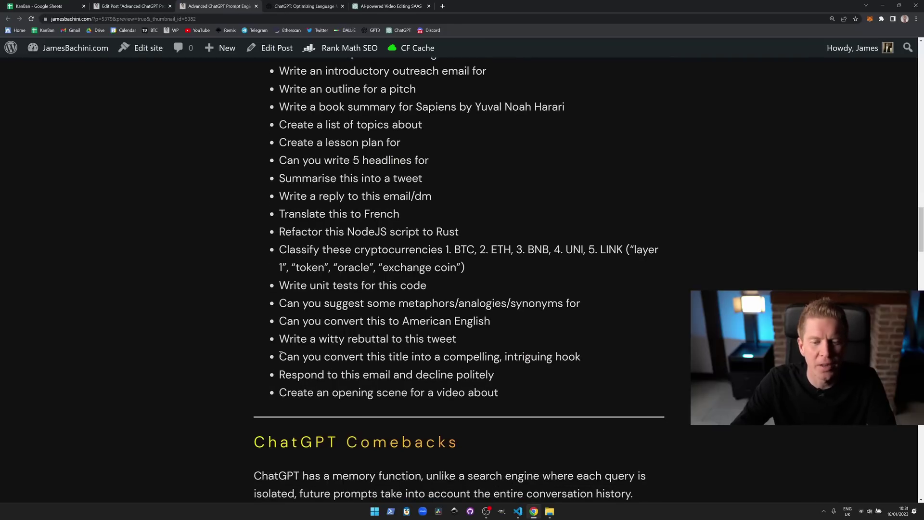
left_click_drag(279, 357, 552, 354)
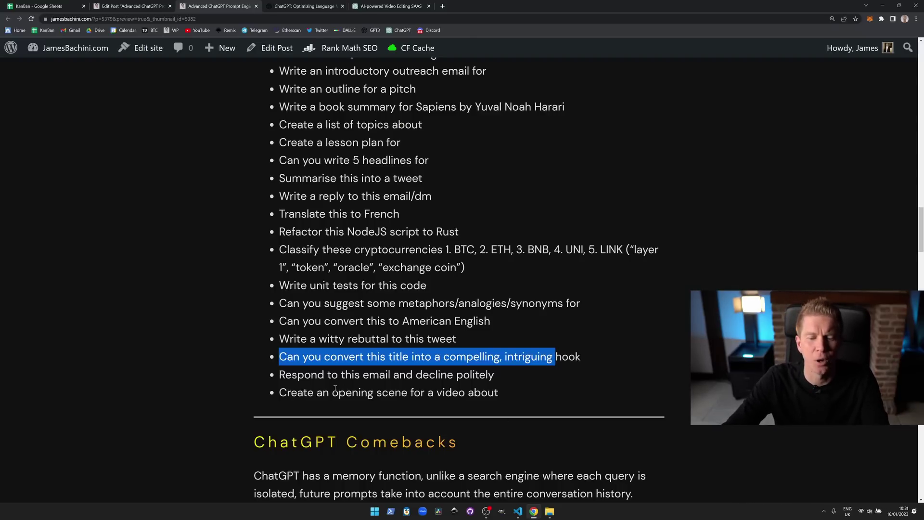
left_click_drag(564, 371, 494, 386)
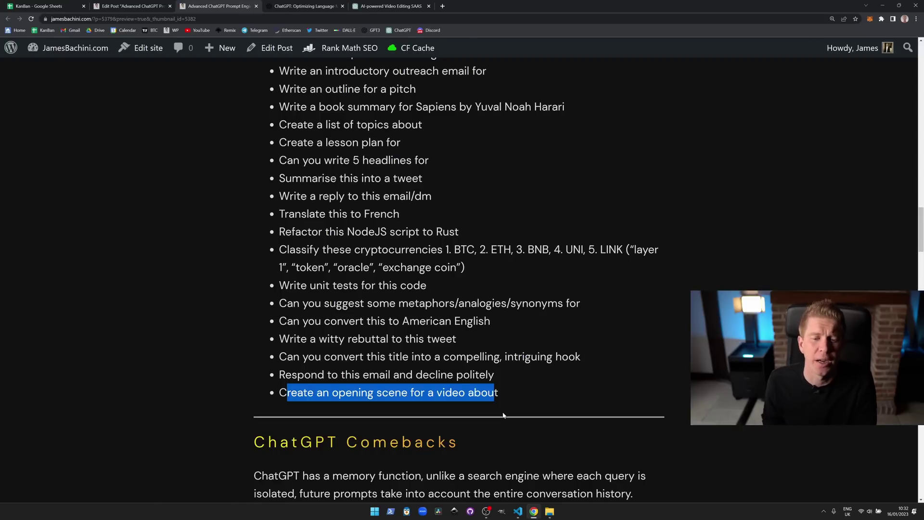
left_click(281, 375)
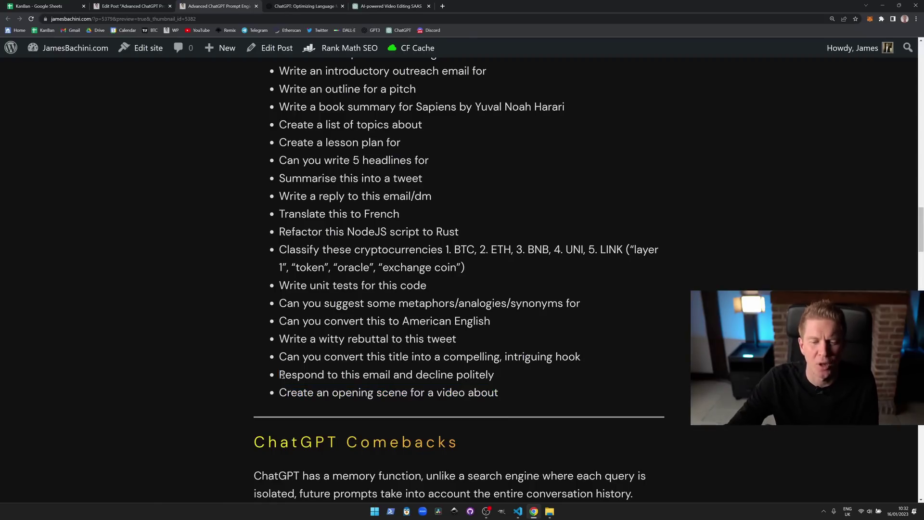
left_click_drag(280, 375, 499, 374)
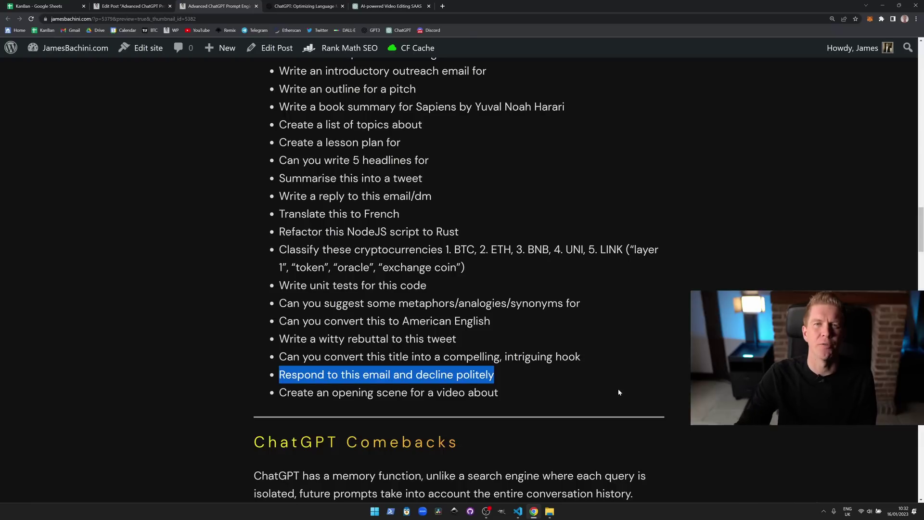